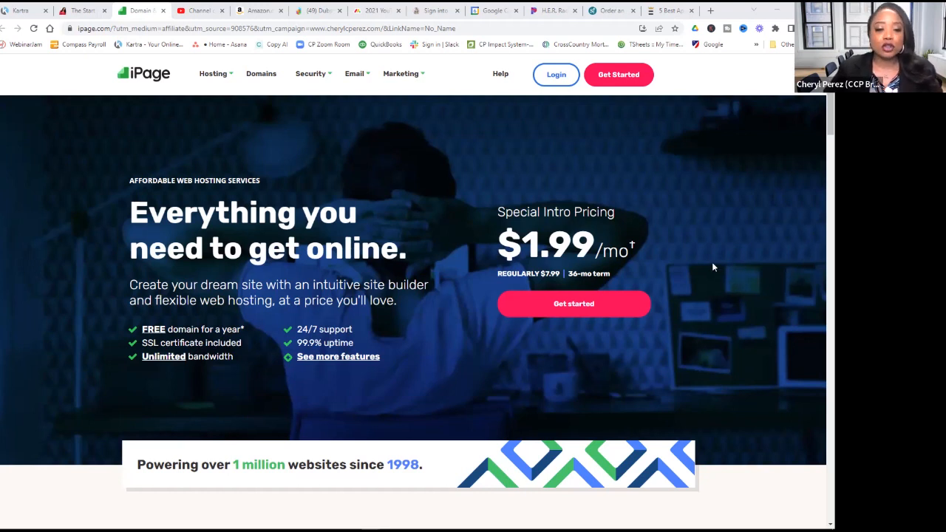
scroll(745, 259, down, 3)
scroll(745, 260, down, 3)
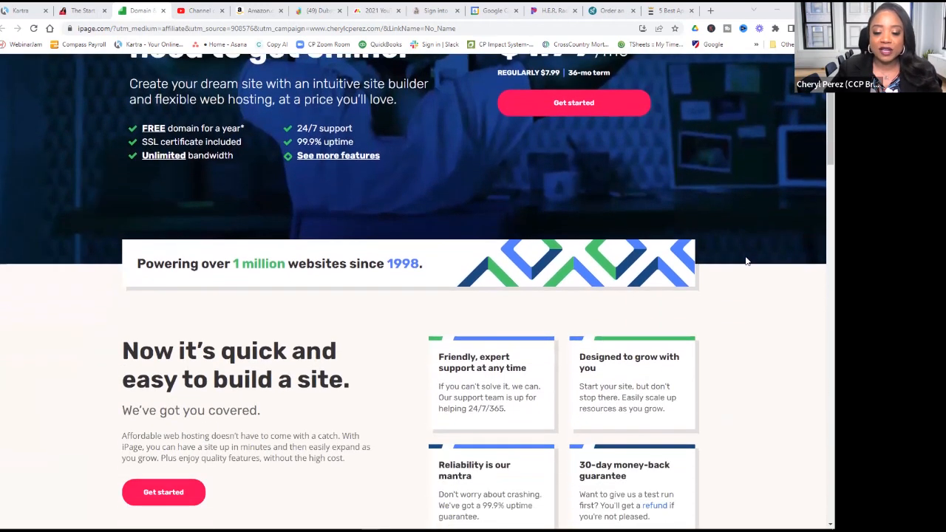
scroll(746, 259, down, 1)
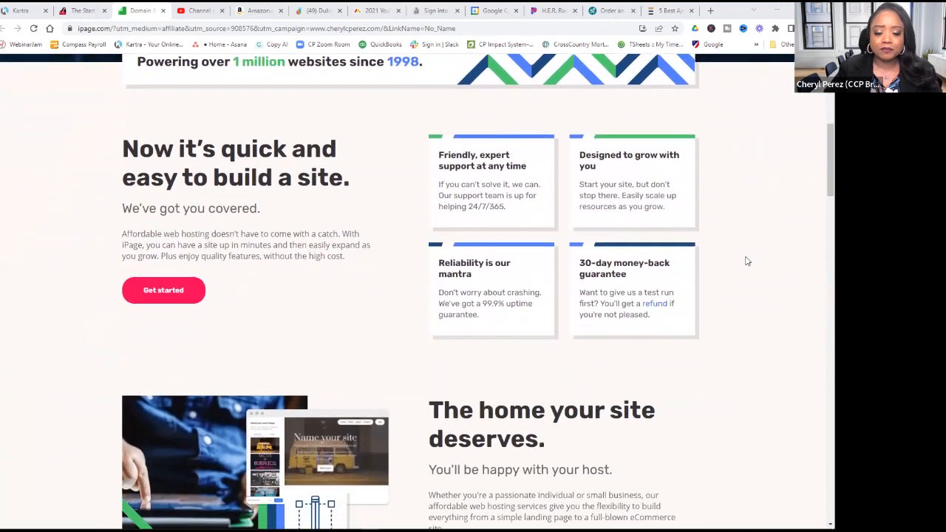
scroll(746, 258, up, 3)
scroll(461, 133, up, 3)
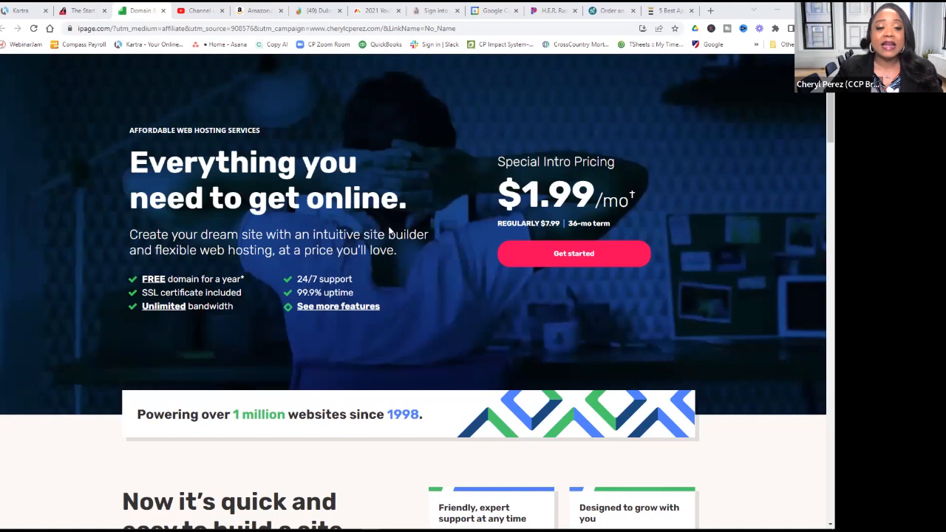
scroll(389, 231, up, 1)
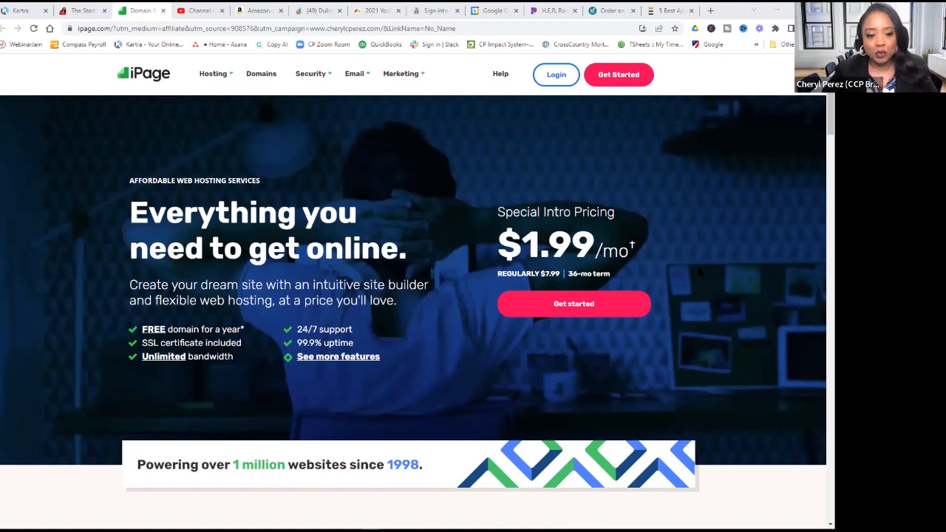
scroll(664, 270, down, 2)
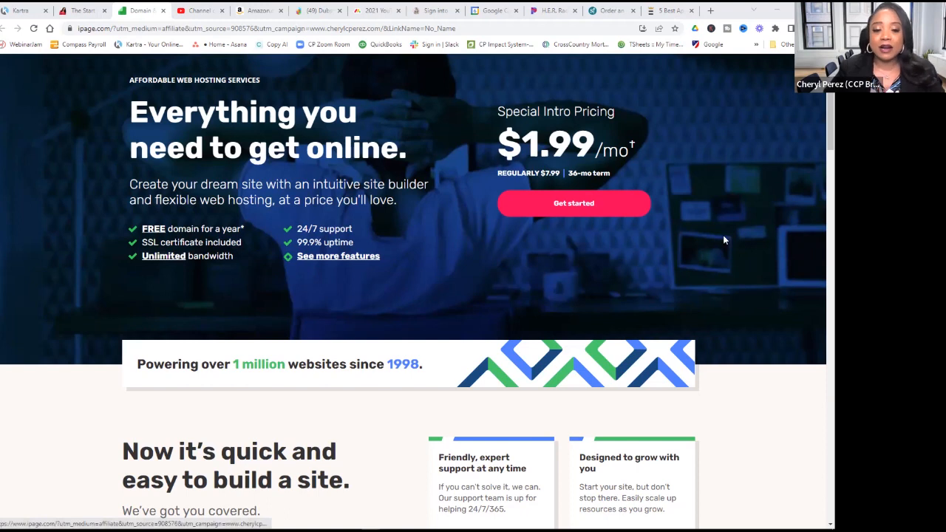
click(361, 263)
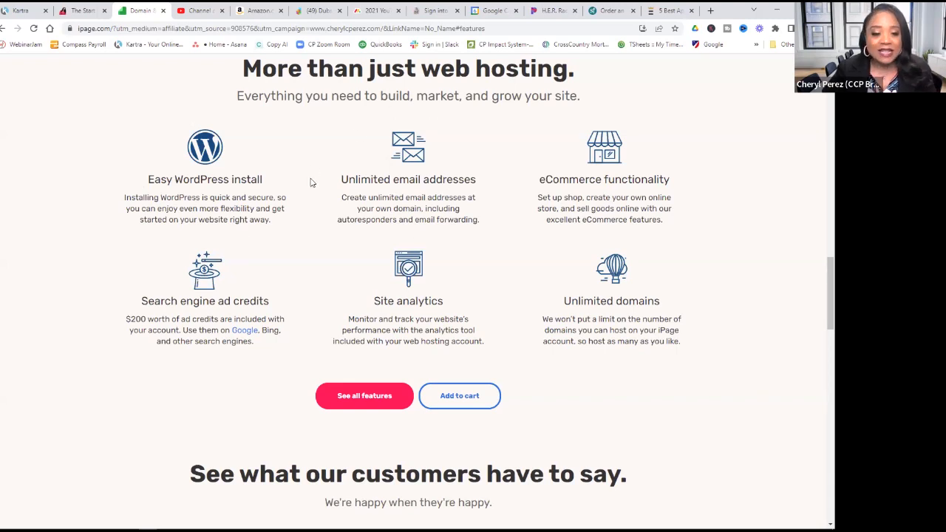
drag(441, 108, 355, 158)
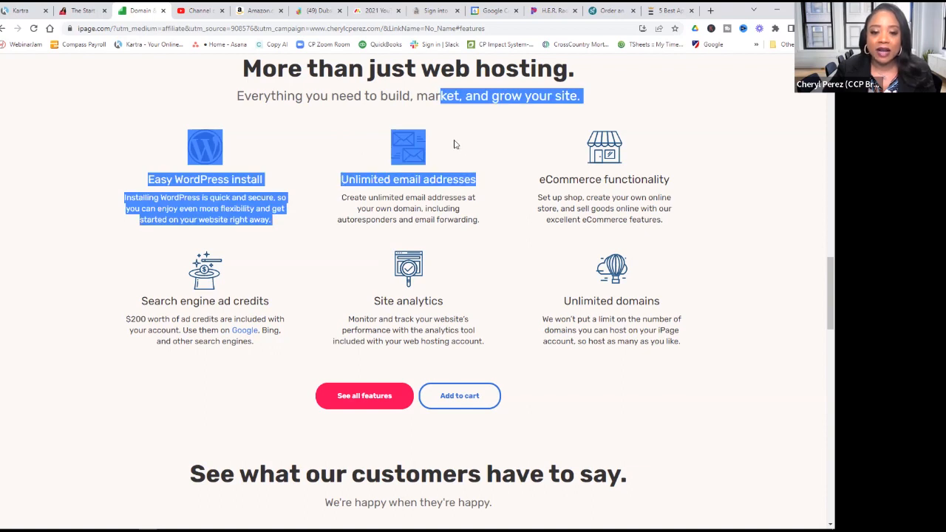
click(420, 174)
drag(388, 144, 502, 228)
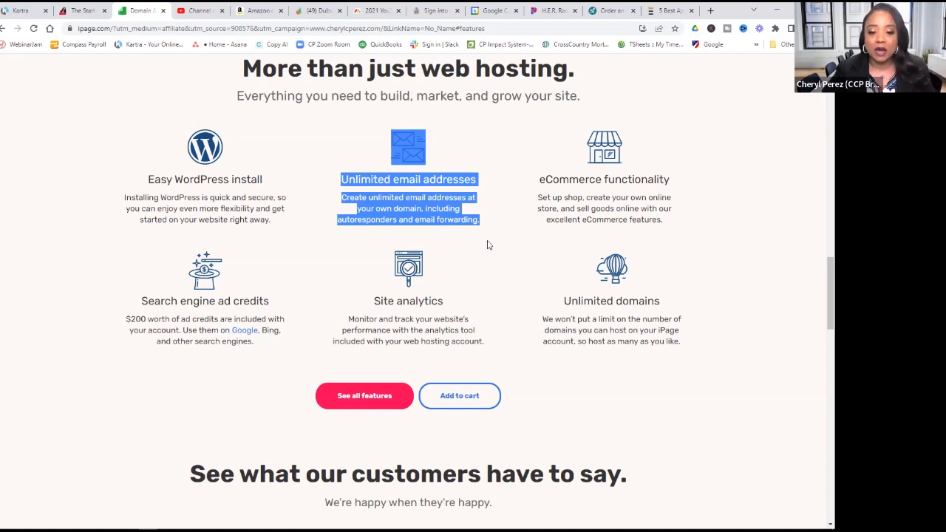
click(487, 240)
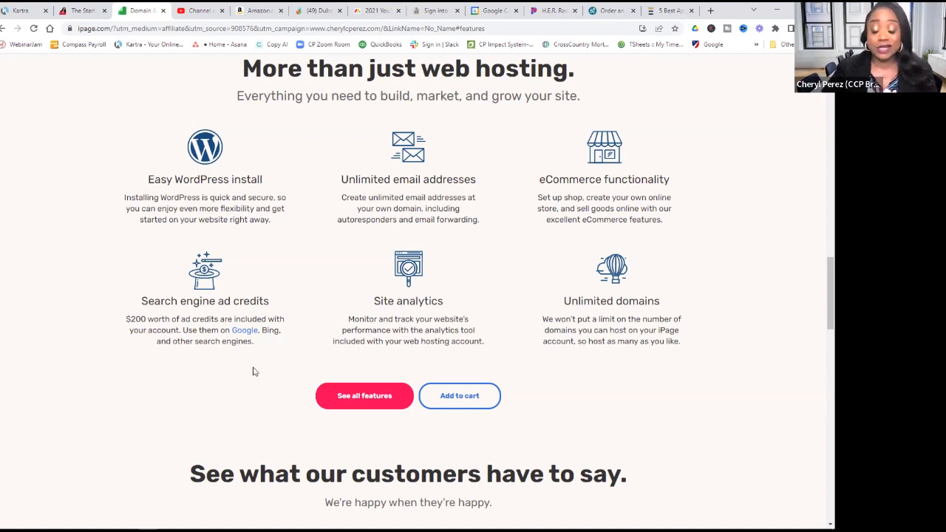
scroll(255, 363, down, 2)
scroll(302, 352, up, 4)
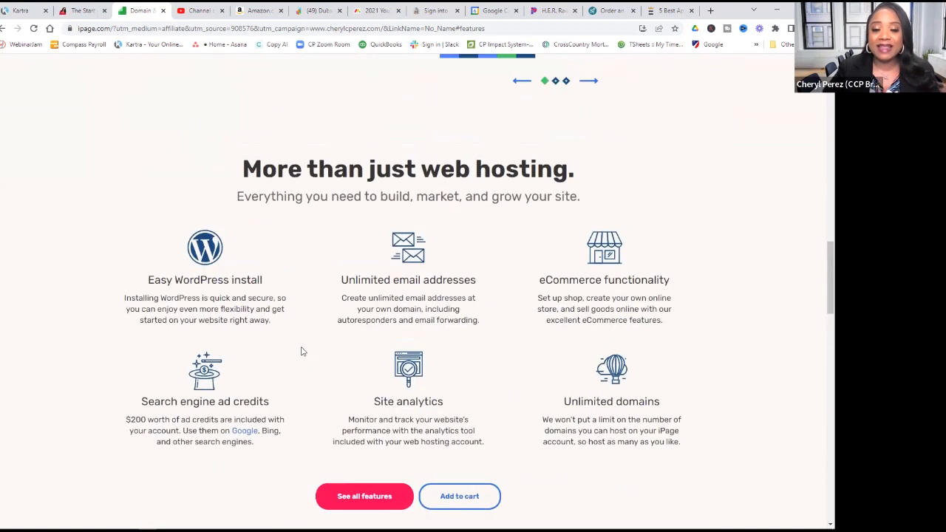
scroll(318, 343, up, 12)
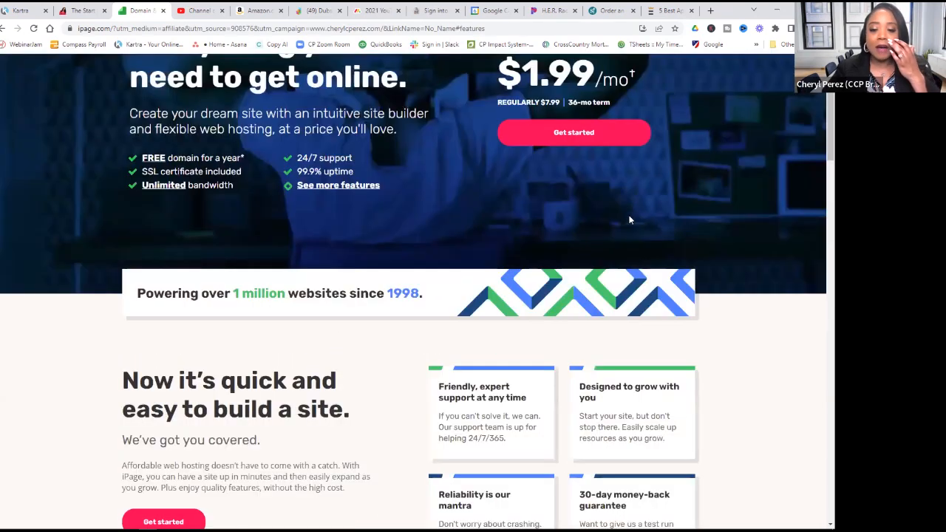
scroll(586, 288, up, 2)
- Start signing up for the $1.99 hosting plan
click(586, 288)
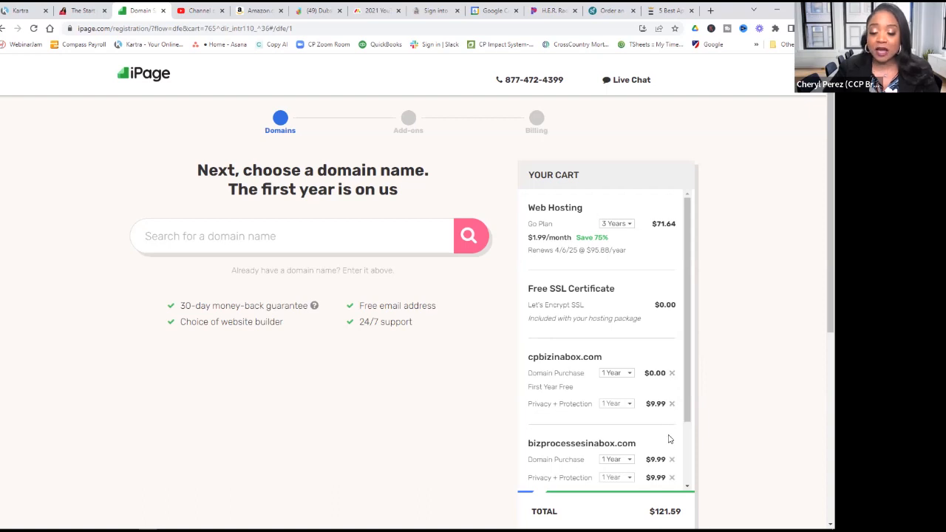
scroll(668, 442, down, 1)
scroll(668, 418, up, 1)
- Remove cpbizinabox.com, bizprocessinabox.com, its privacy protection and bizprocessesinabox.com from the cart
click(671, 372)
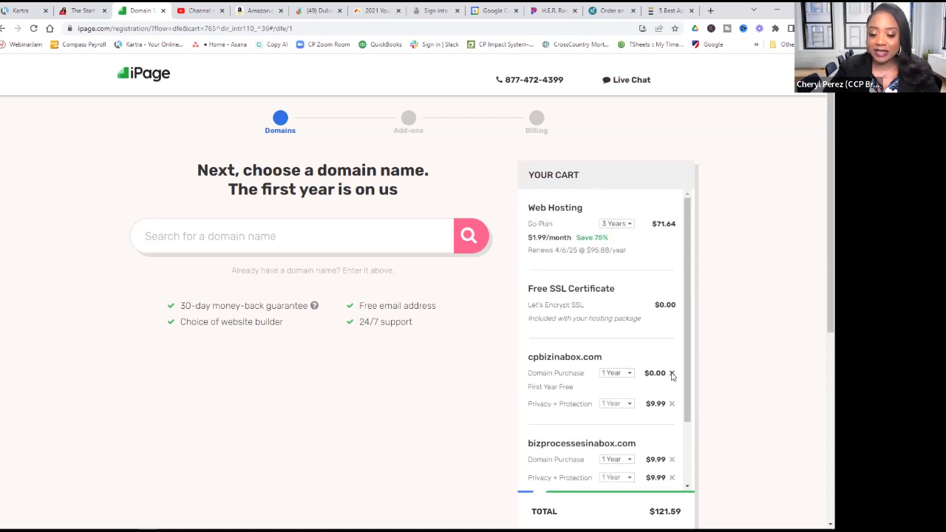
click(199, 237)
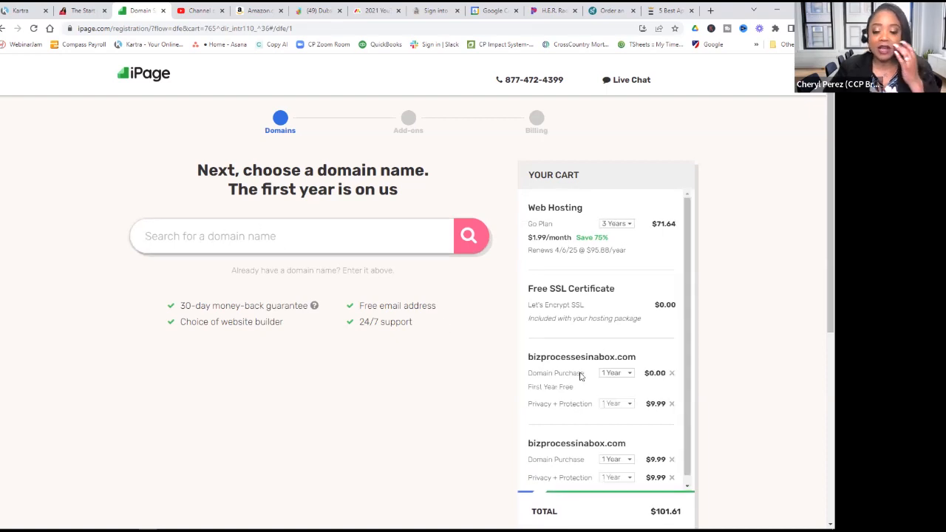
click(672, 460)
click(680, 403)
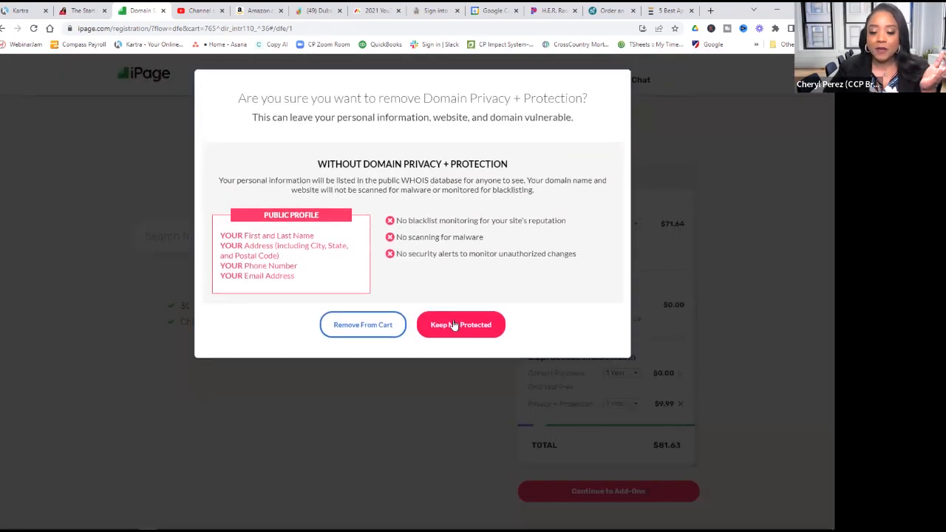
click(364, 325)
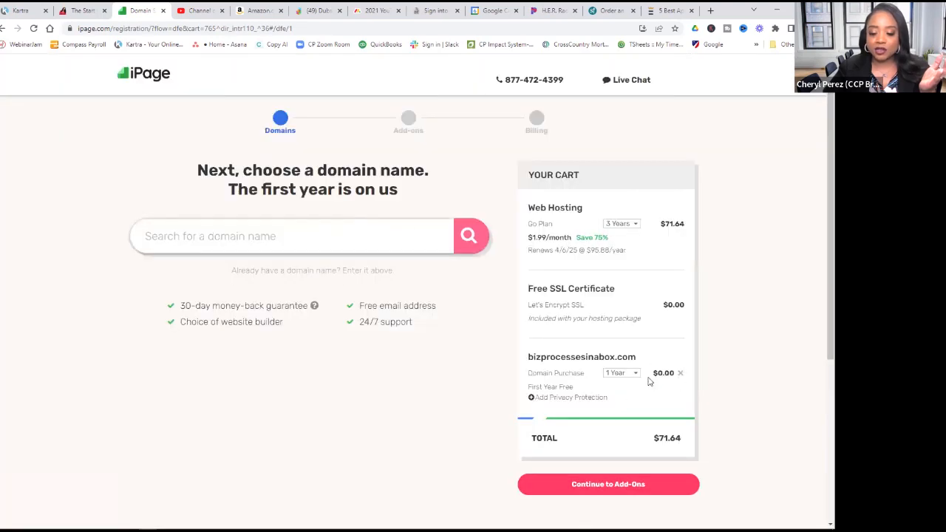
click(680, 375)
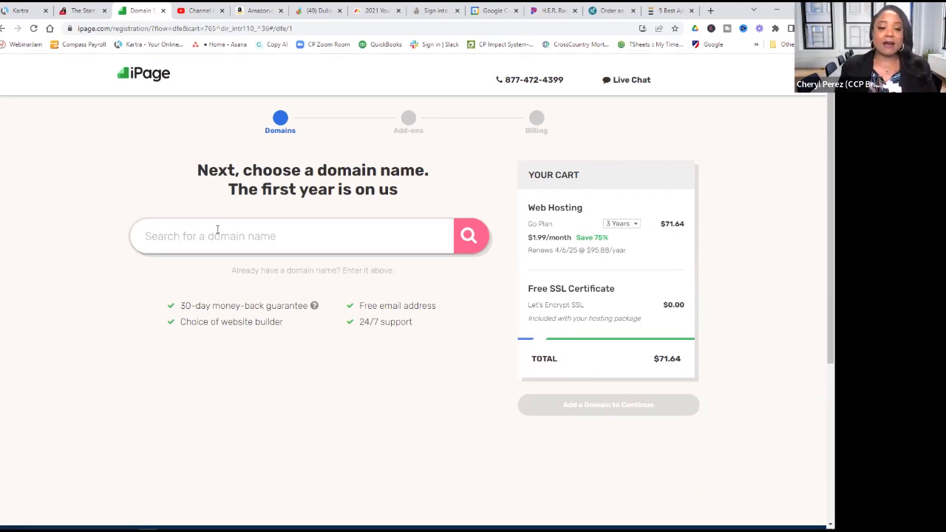
- Search for bizprocessesinabox.com after clearing the mistyped 'cpbizine' entry
text(cpbiz)
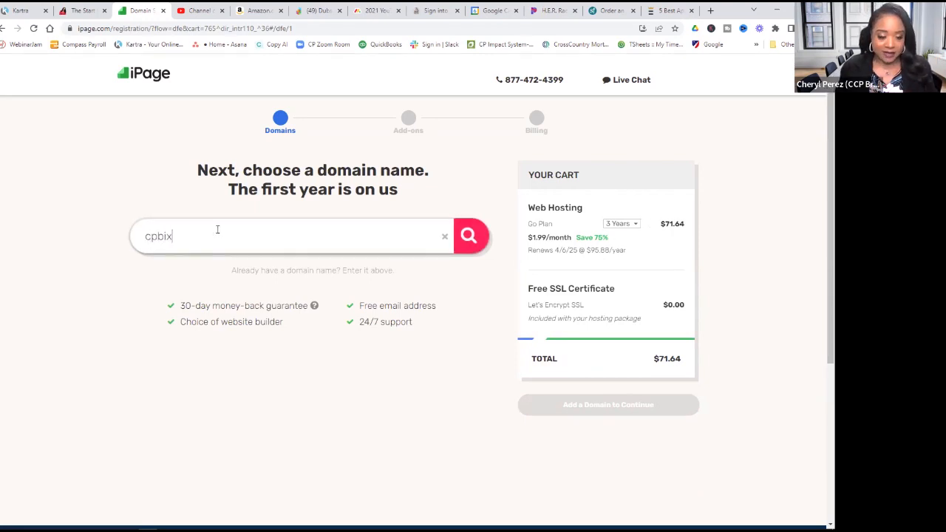
text(ine)
key(BackSpace)
key(BackSpace)
key(BackSpace)
key(BackSpace)
key(BackSpace)
key(BackSpace)
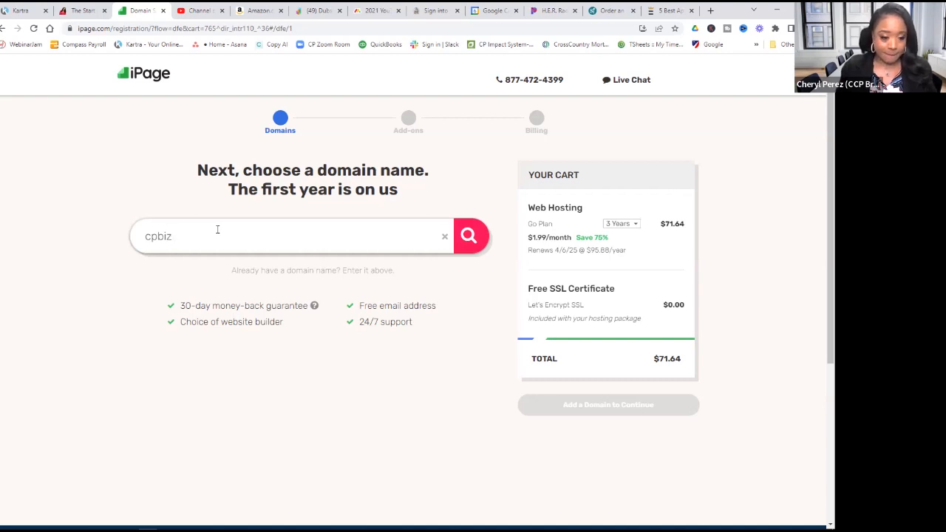
key(BackSpace)
key(BackSpace)
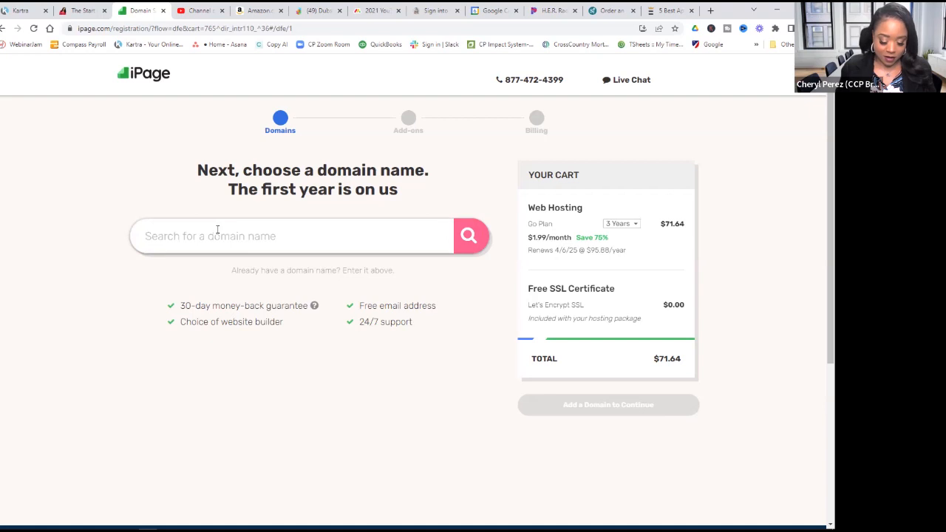
text(bizprocess)
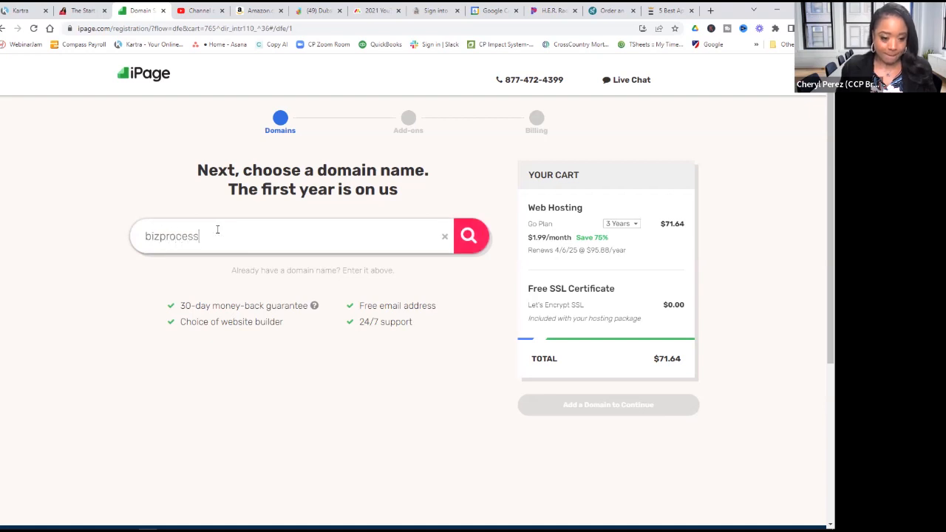
text(esi)
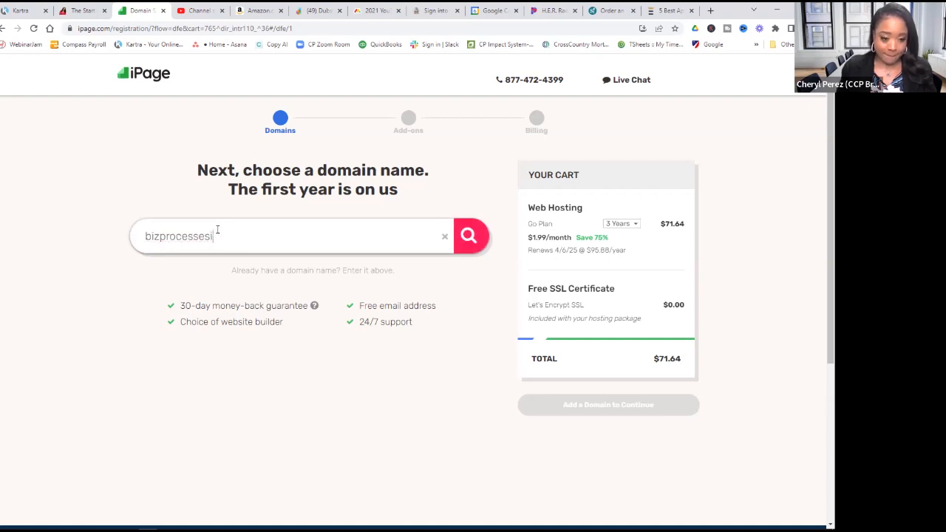
text(nabox.com)
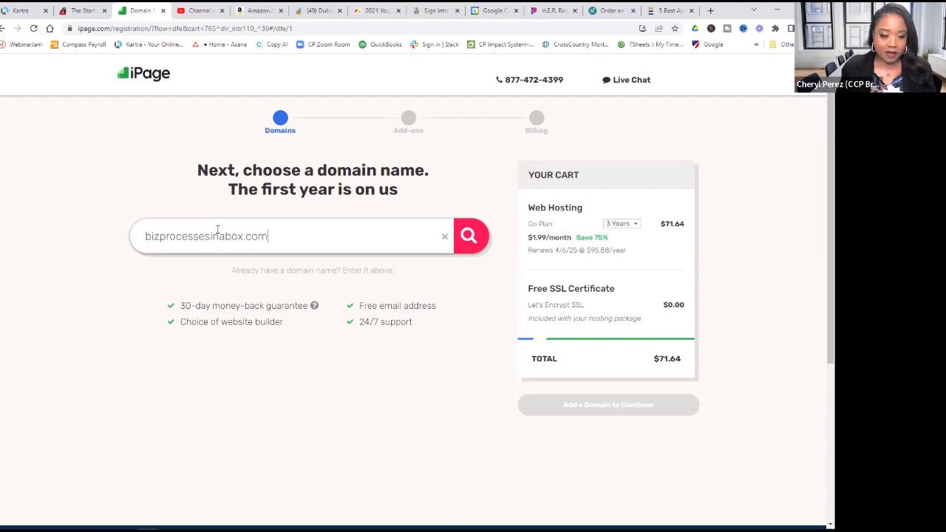
click(470, 235)
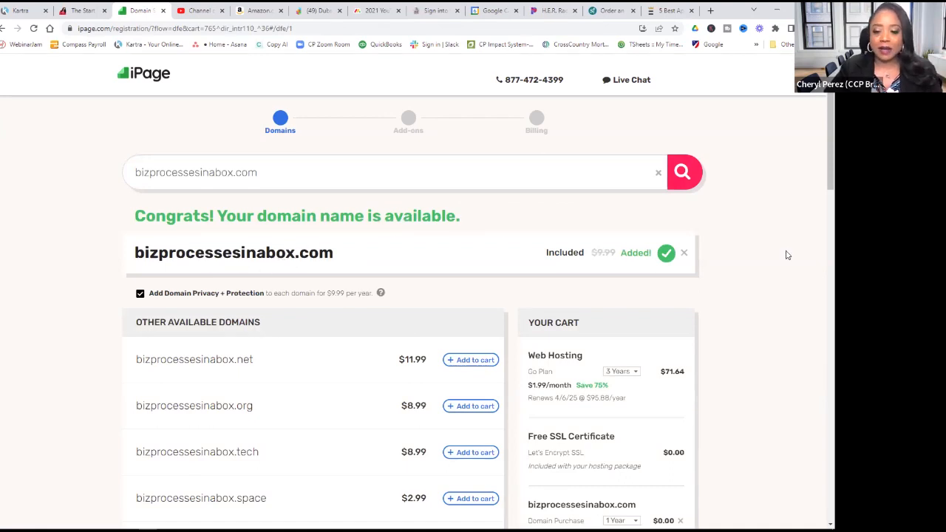
- Change the web hosting term to 1 year
scroll(786, 255, down, 3)
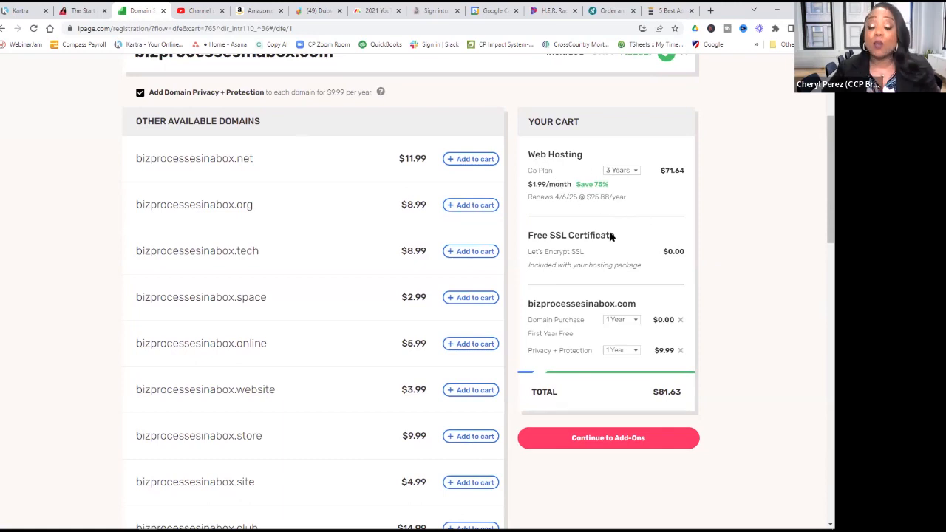
click(632, 174)
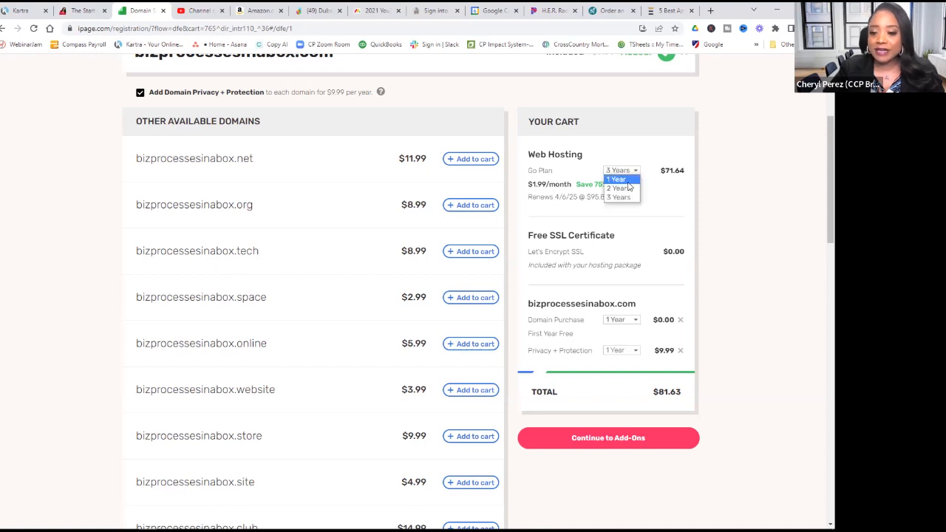
click(628, 182)
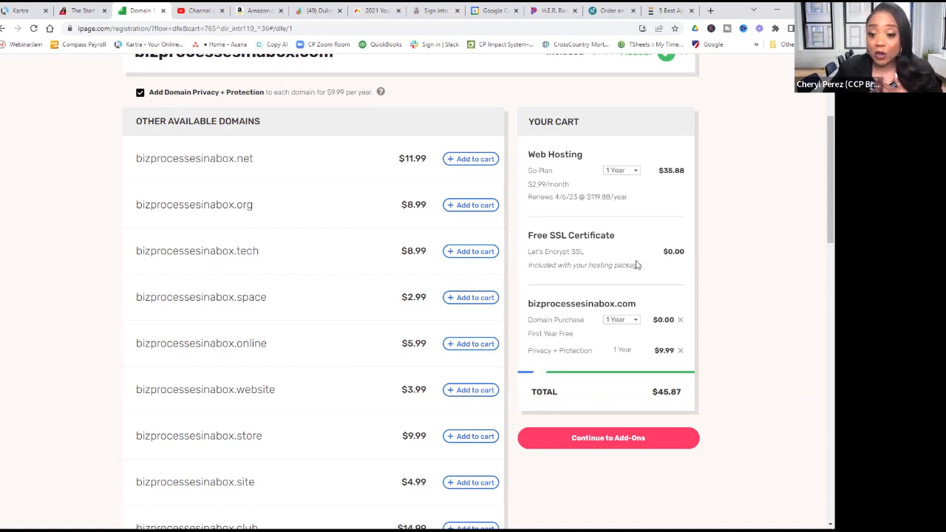
- Set the domain purchase to 1 year and remove Privacy + Protection
click(635, 320)
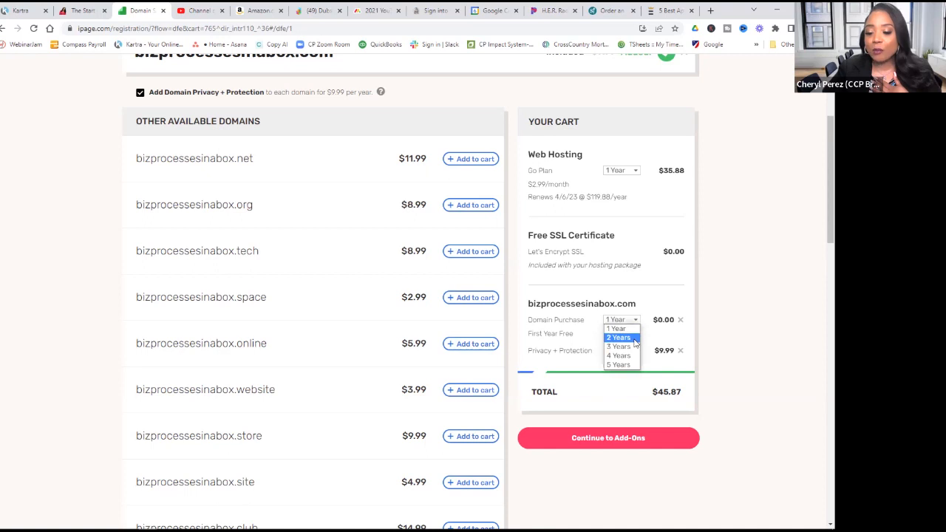
click(620, 337)
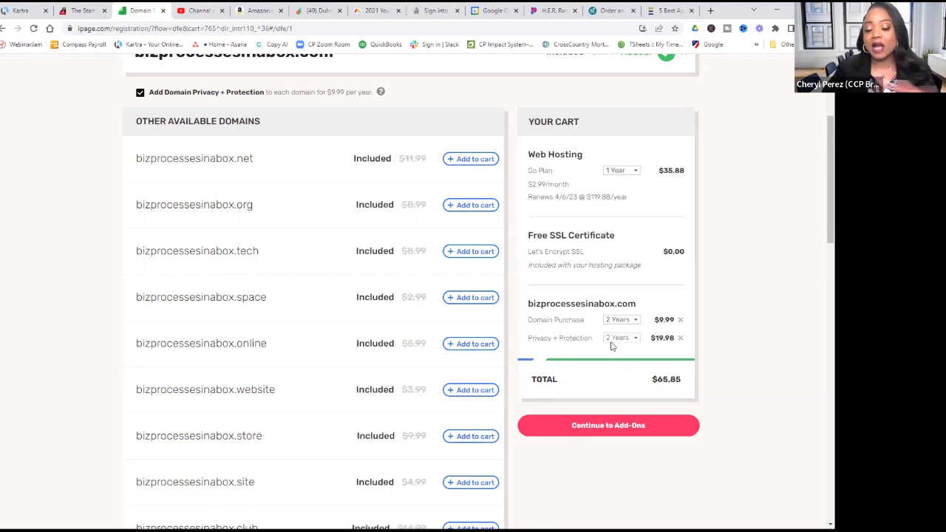
click(681, 340)
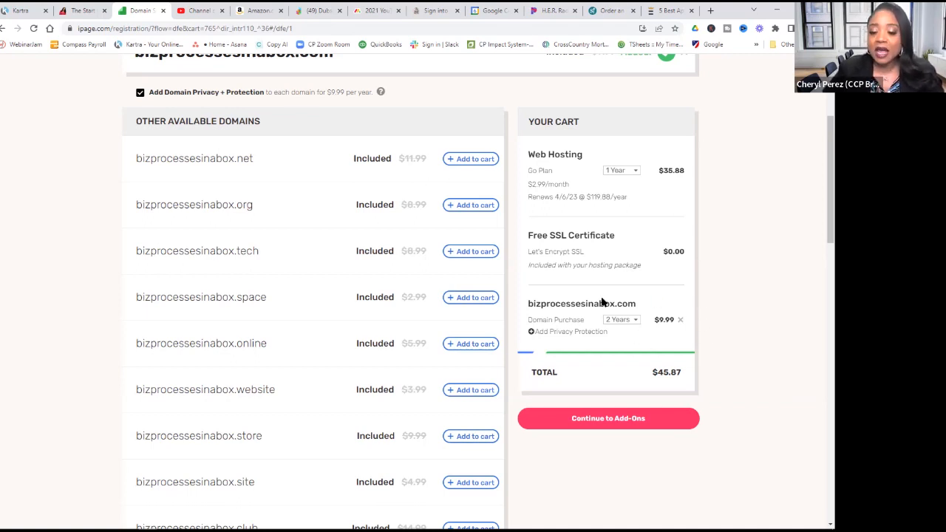
click(632, 320)
click(622, 330)
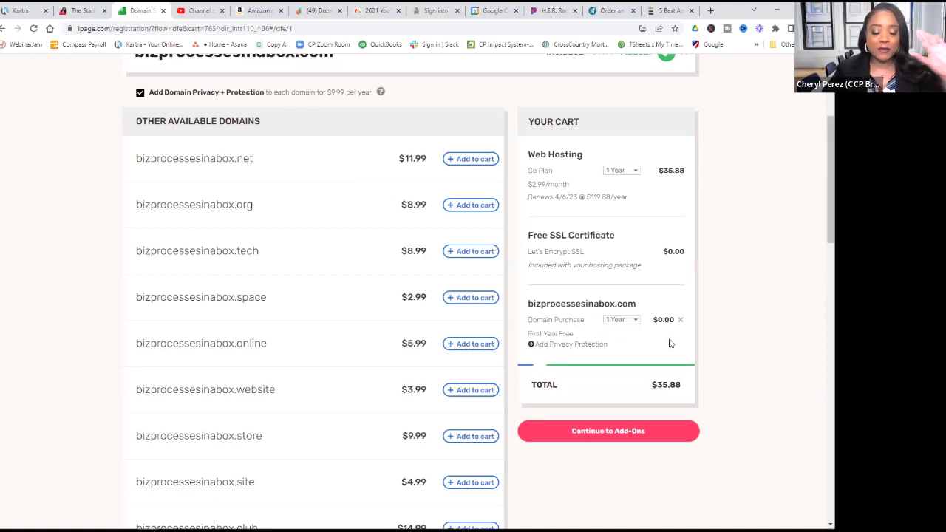
- Review the $35.88 order and continue to the Add-Ons step
scroll(706, 351, down, 2)
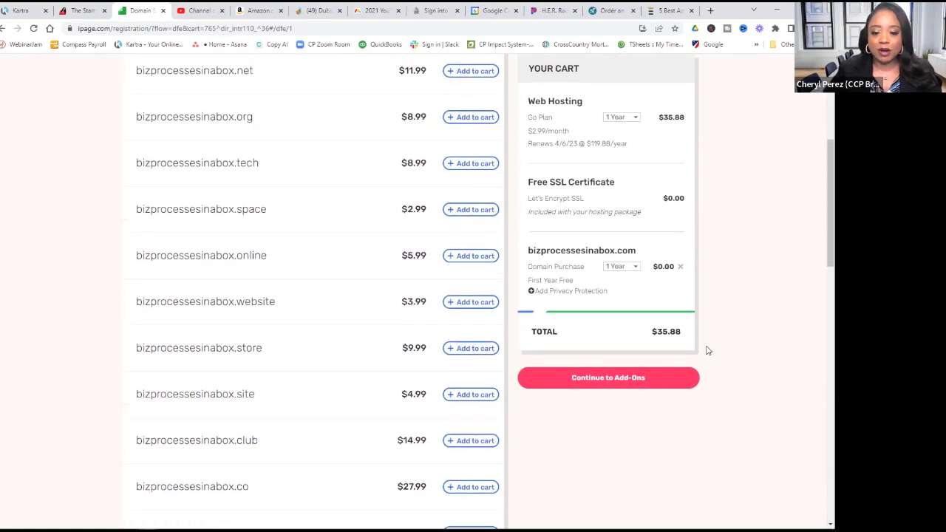
scroll(707, 350, up, 2)
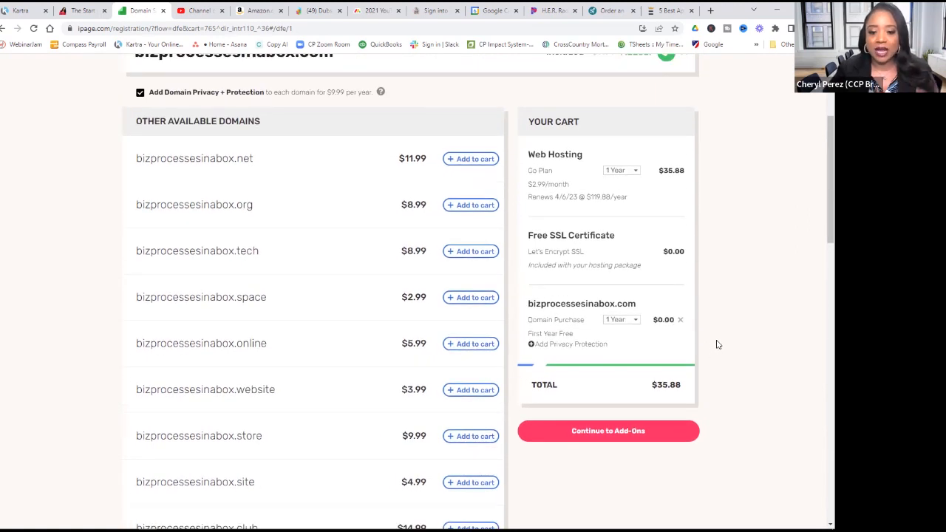
scroll(665, 362, down, 1)
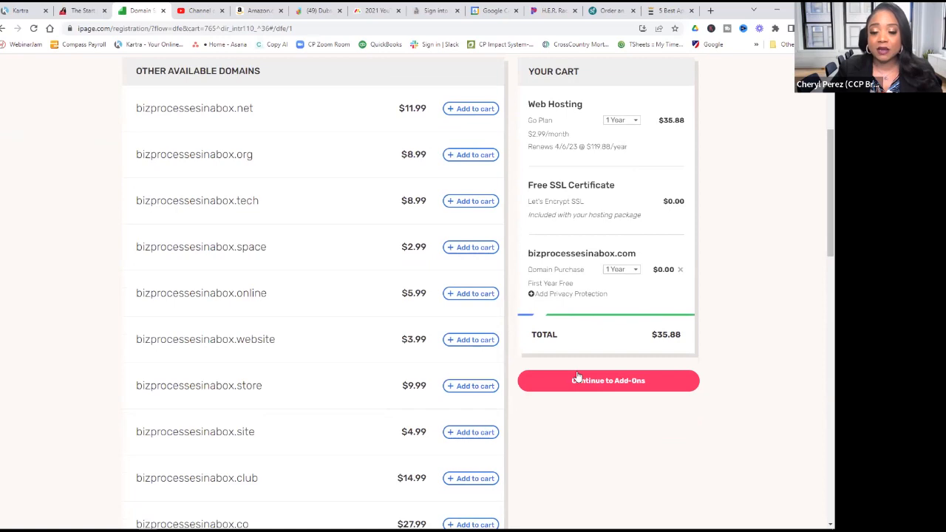
scroll(585, 368, up, 3)
scroll(585, 367, up, 2)
scroll(711, 339, down, 3)
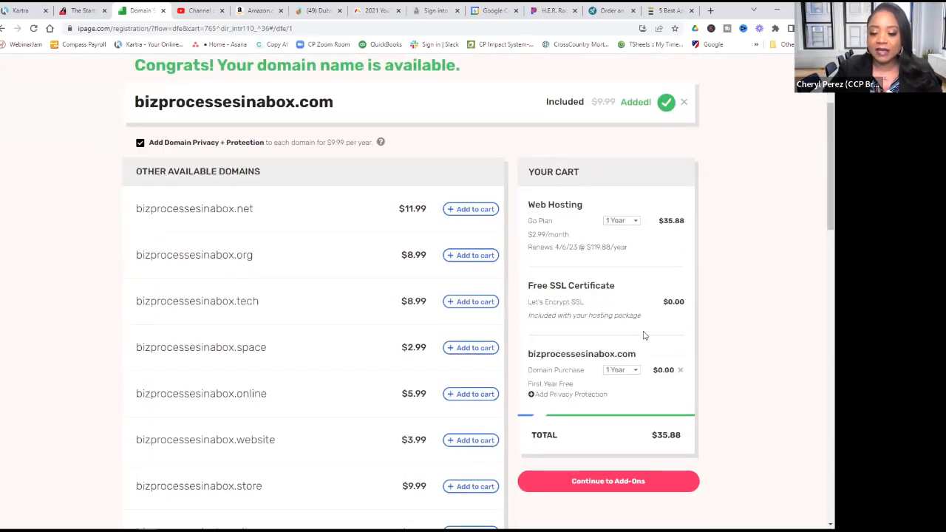
scroll(601, 278, down, 2)
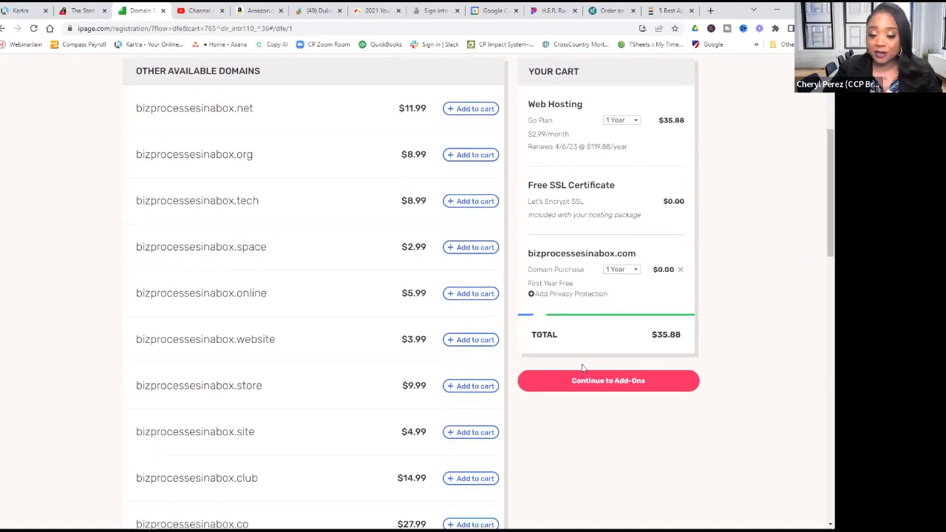
click(597, 389)
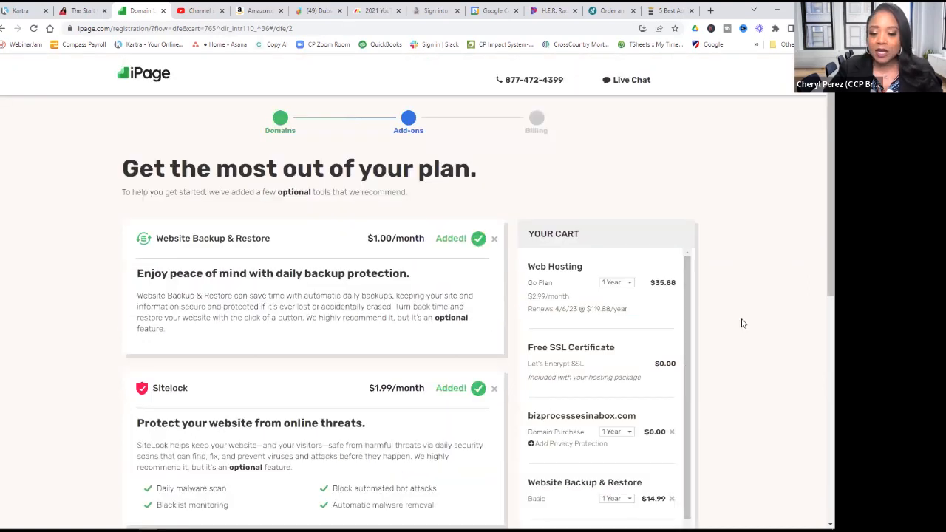
- Remove Website Backup & Restore and Sitelock from the order
scroll(741, 321, down, 5)
scroll(734, 318, down, 1)
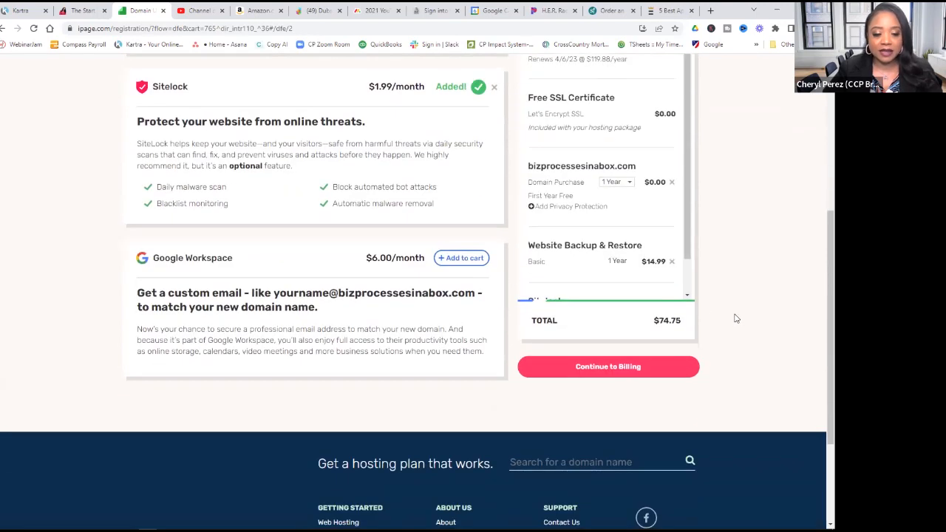
scroll(710, 296, up, 2)
scroll(665, 320, down, 1)
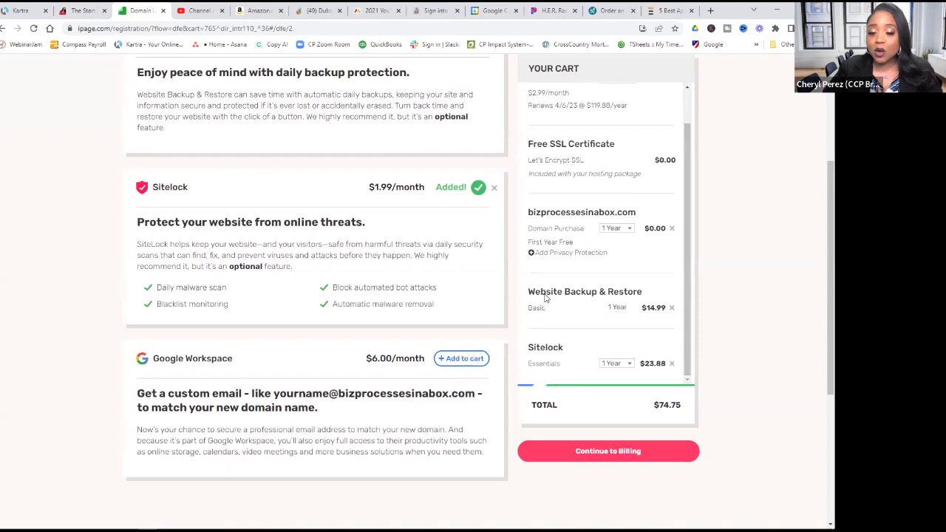
click(672, 308)
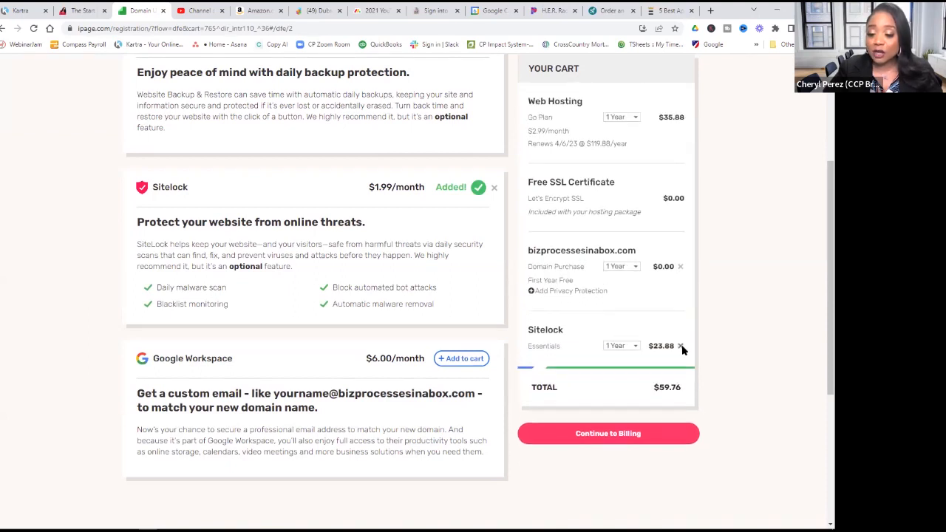
click(681, 347)
- Continue to the Billing & Payment Information step with the $35.88 total
scroll(754, 325, up, 2)
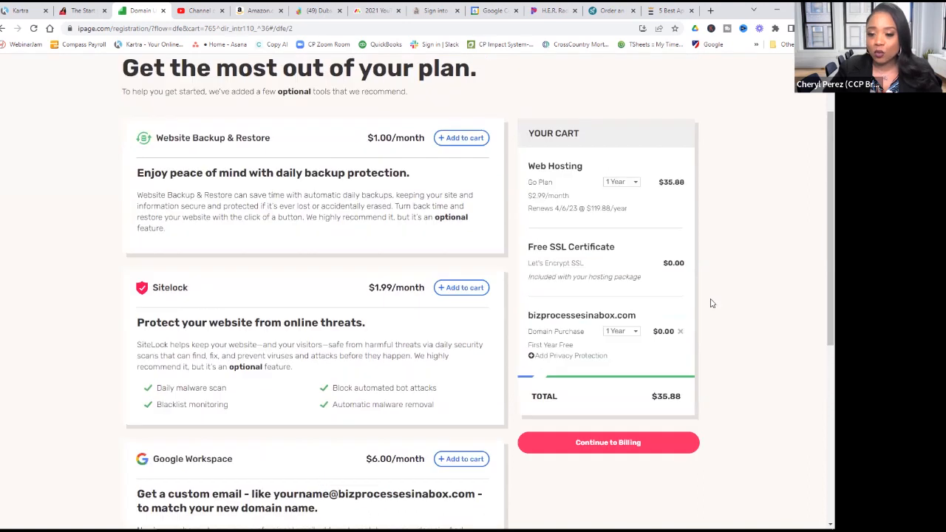
scroll(766, 297, up, 2)
scroll(779, 301, down, 3)
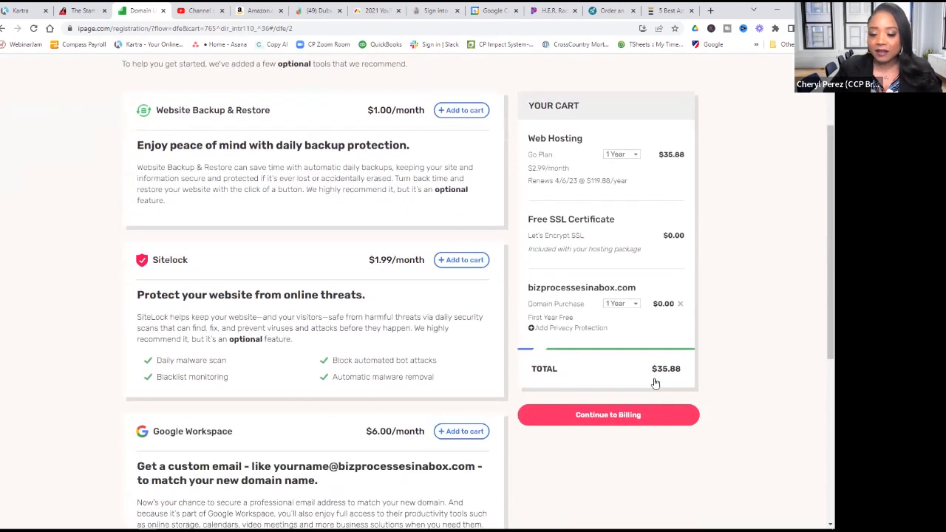
click(627, 399)
scroll(761, 347, down, 3)
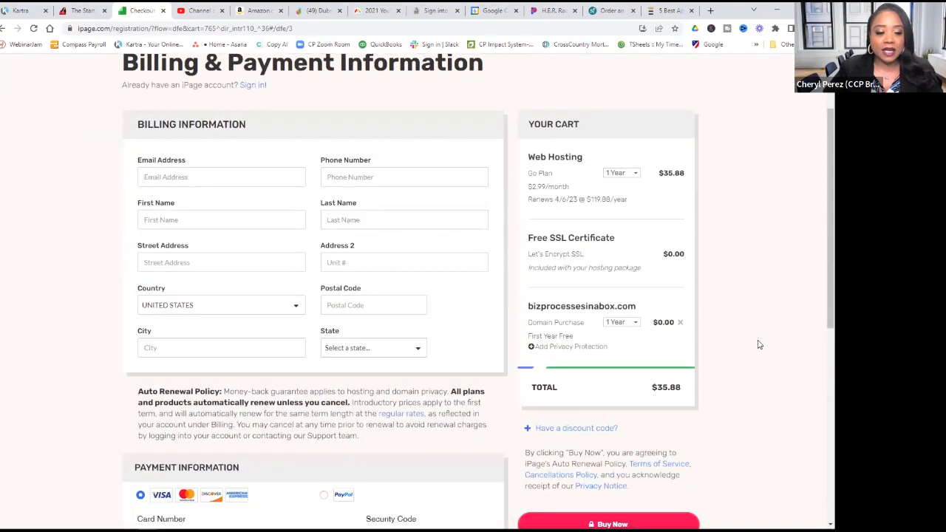
- Select the Email Address field on the billing form
click(194, 179)
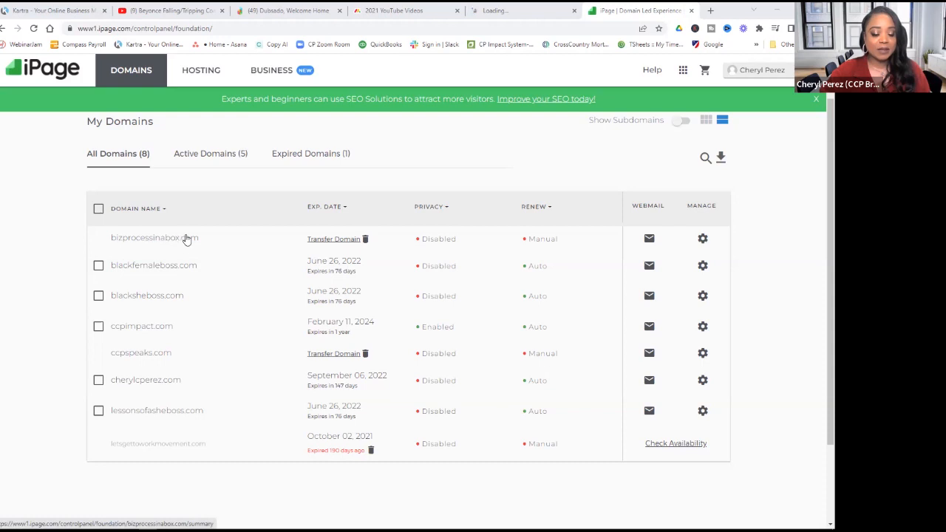
- Manage bizprocessinabox.com and choose Email Management > Standard
click(703, 240)
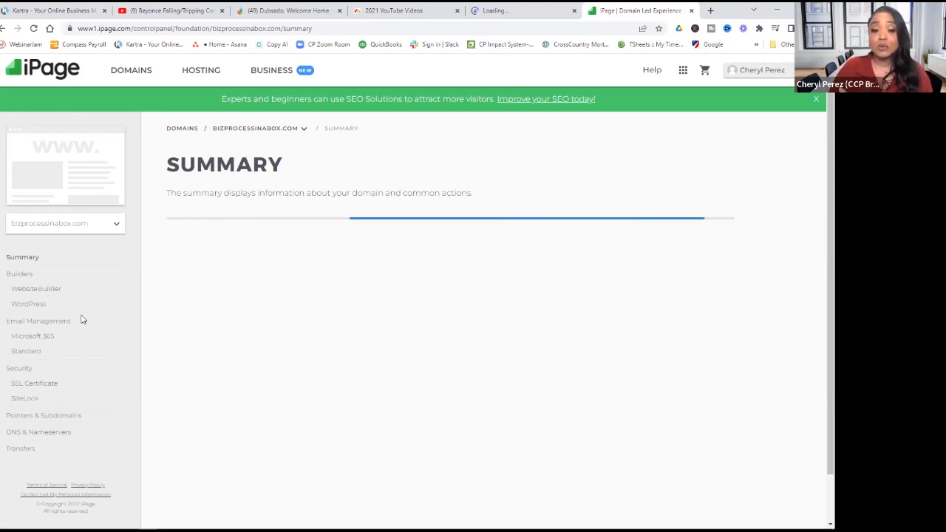
click(27, 351)
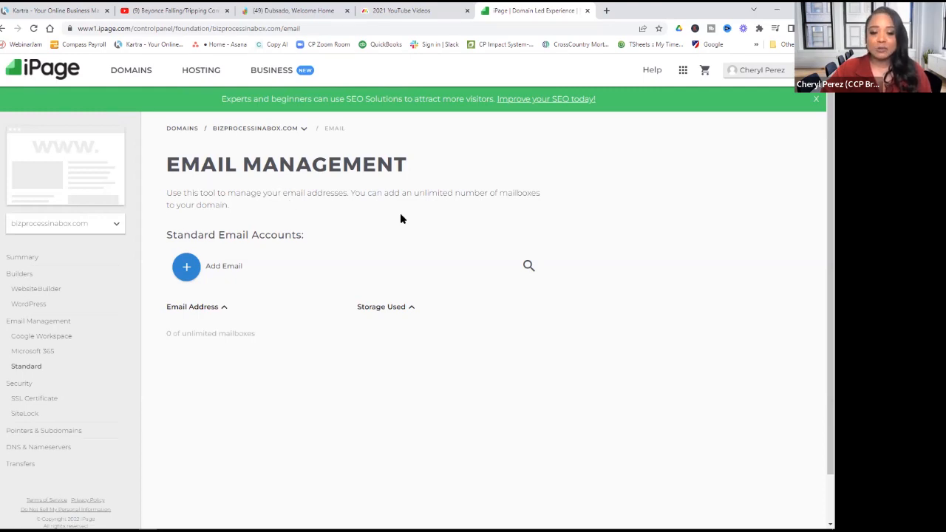
drag(354, 192, 547, 208)
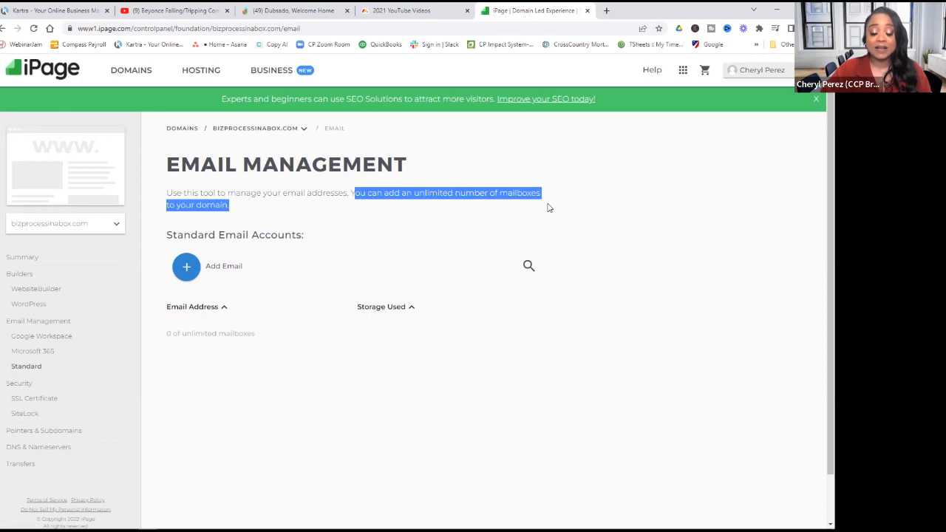
click(345, 194)
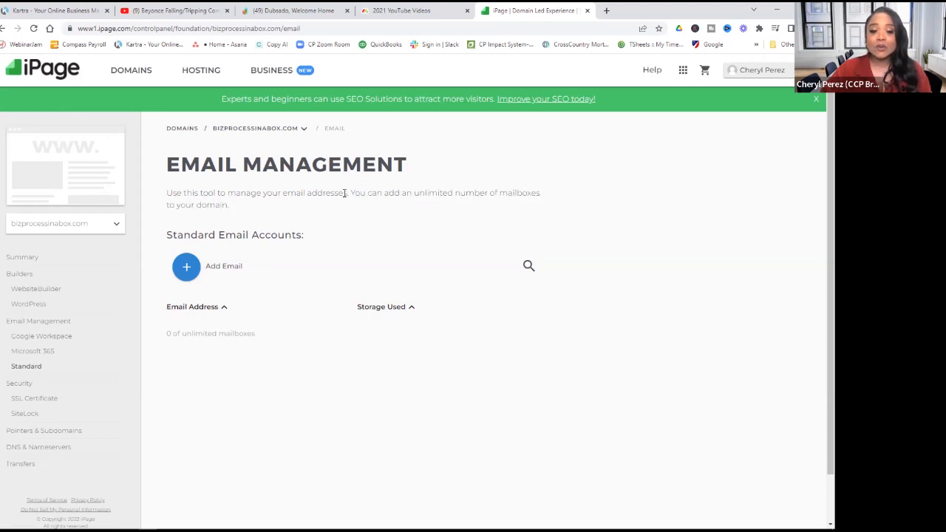
drag(350, 193, 418, 225)
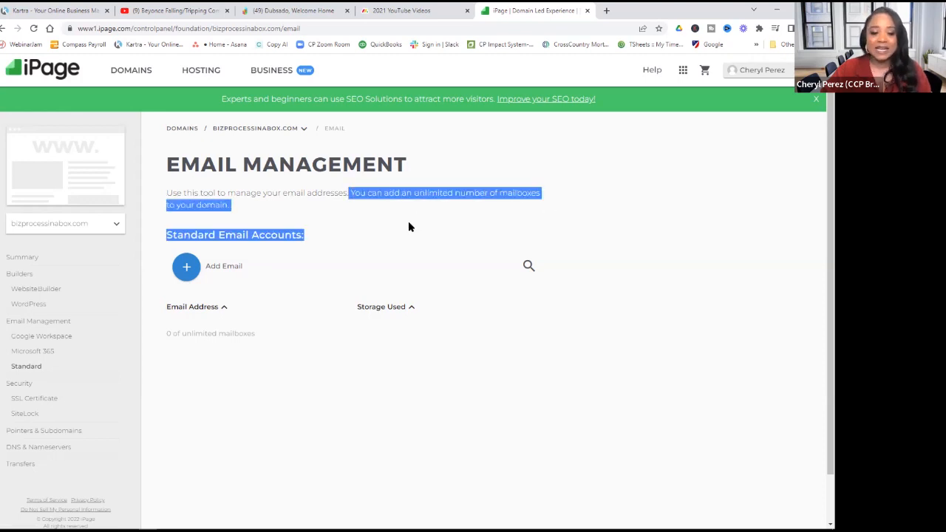
click(186, 267)
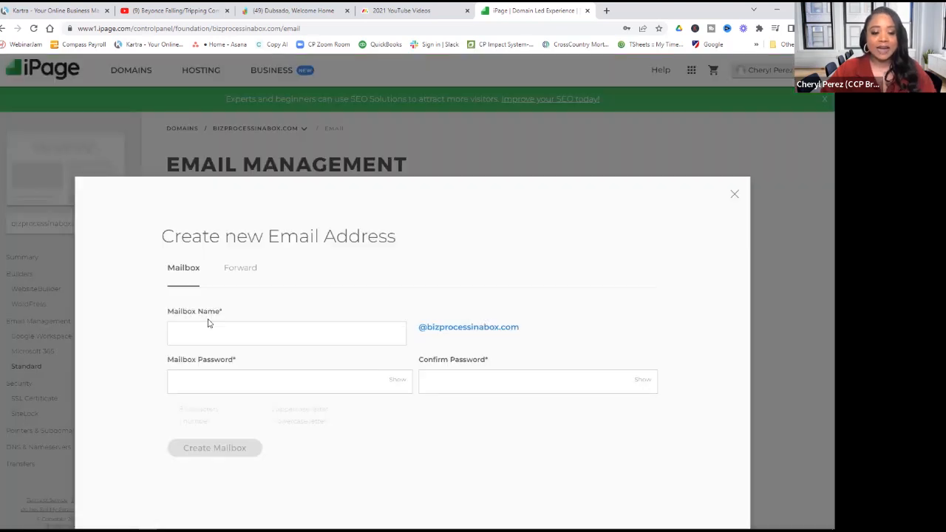
click(221, 328)
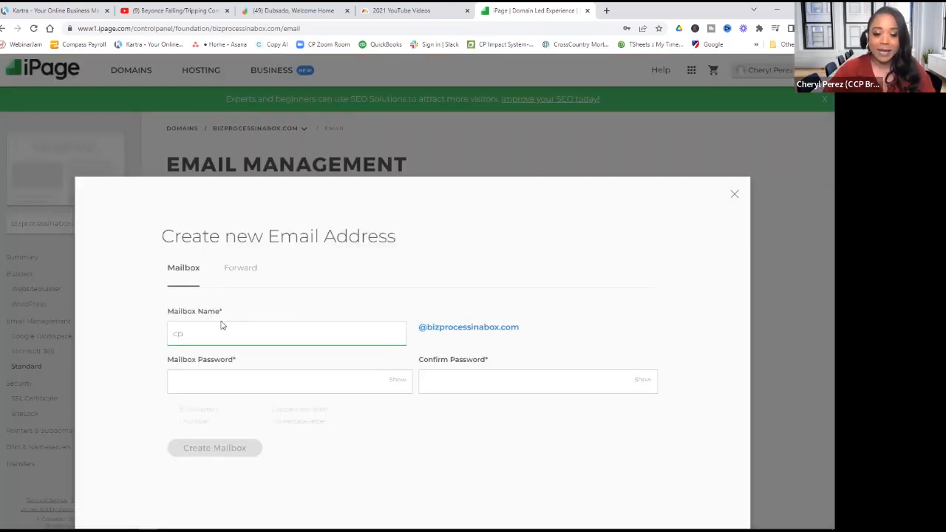
click(269, 383)
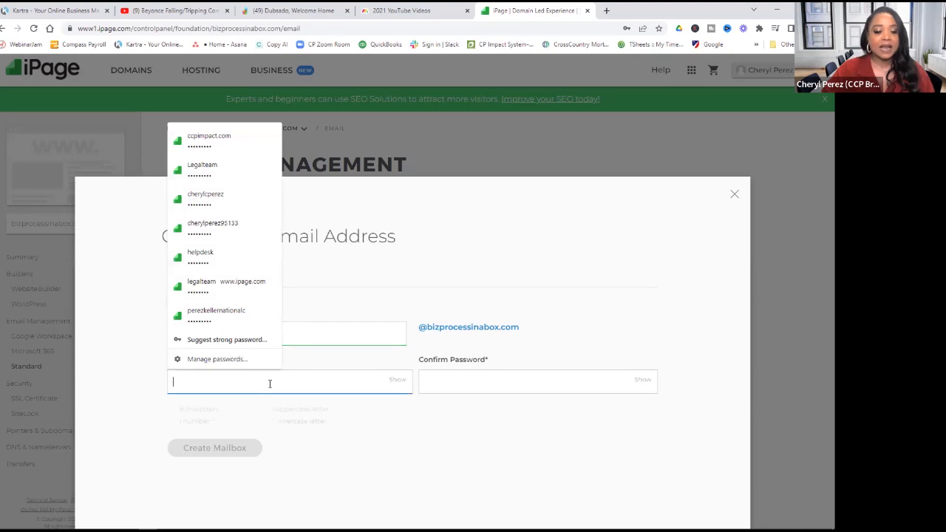
click(256, 281)
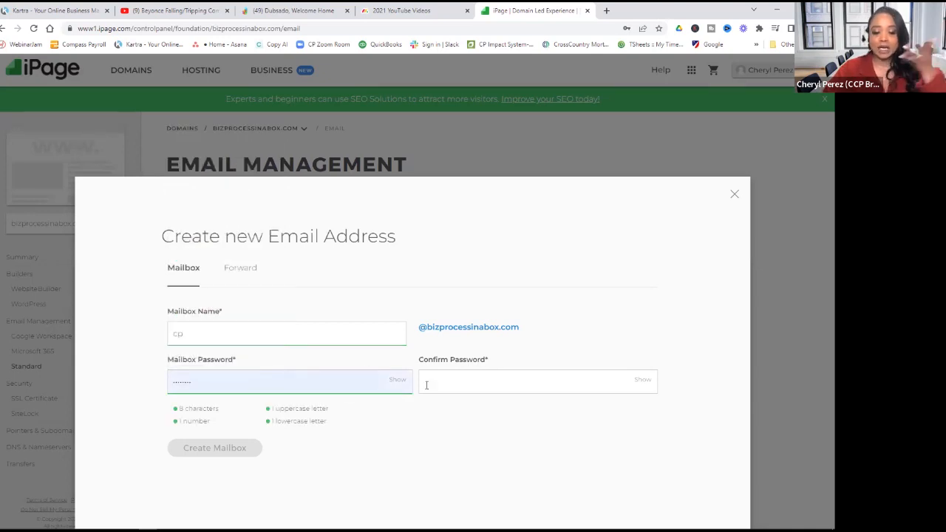
drag(242, 382, 167, 382)
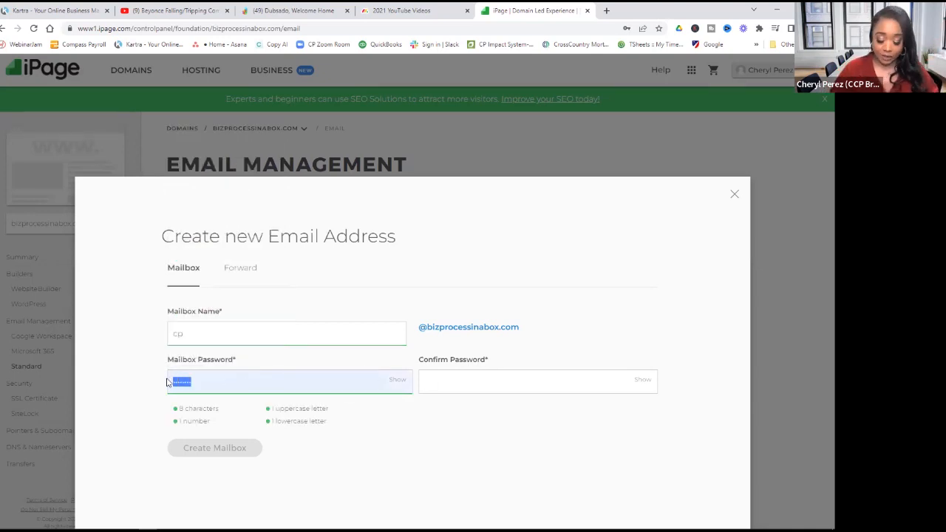
key(BackSpace)
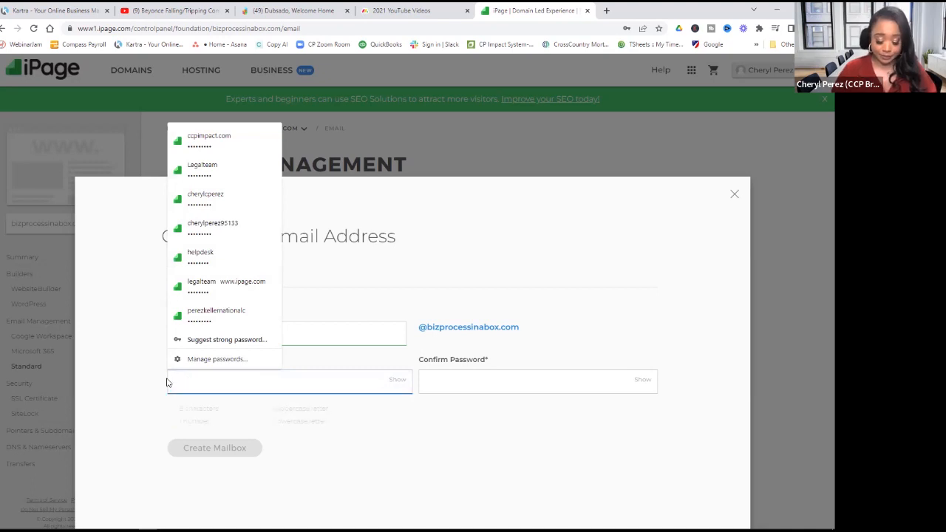
text(•••••••••)
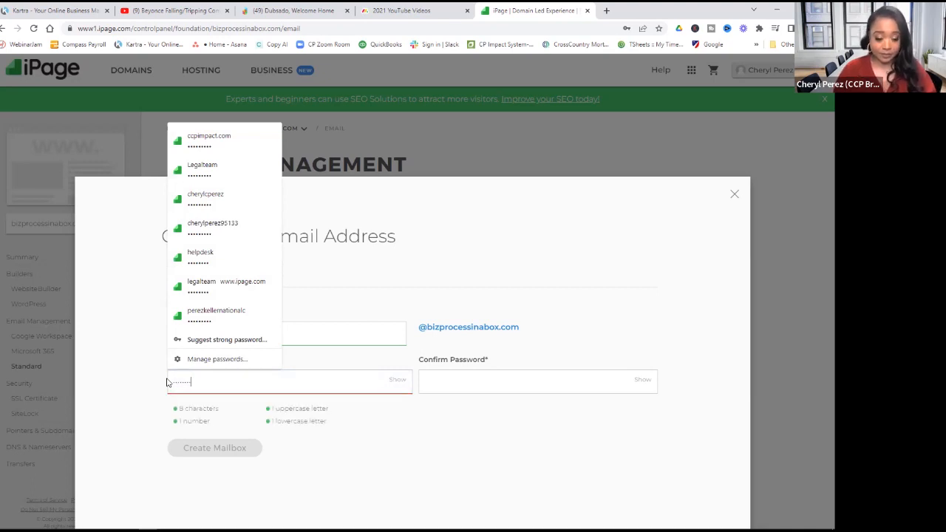
key(Tab)
text(•••••••••)
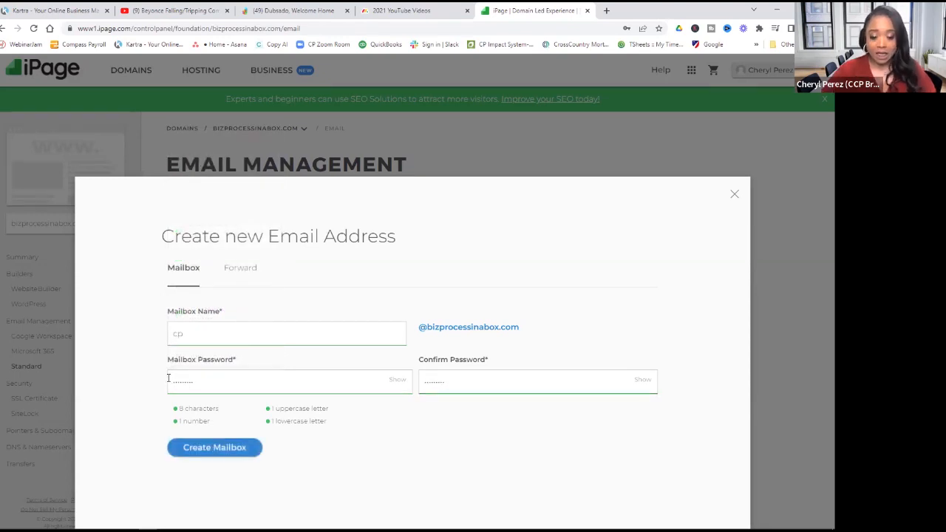
click(212, 452)
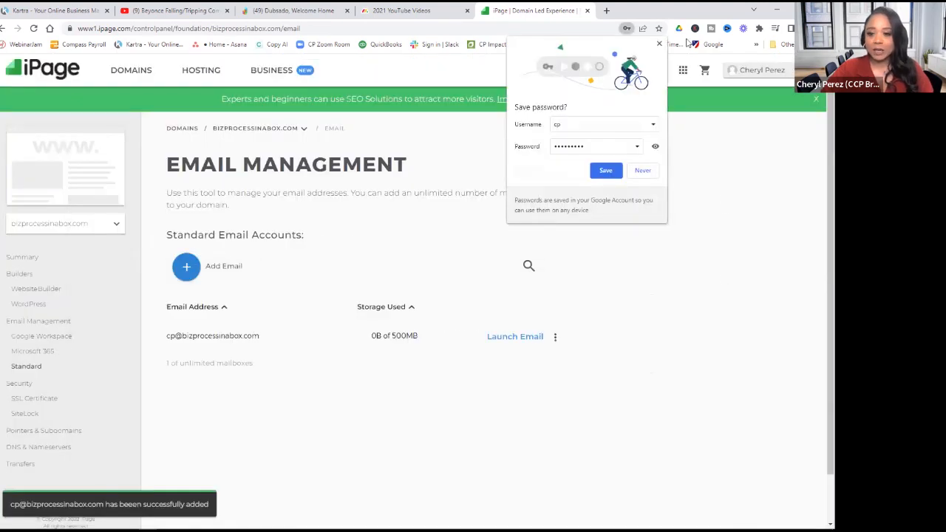
click(225, 276)
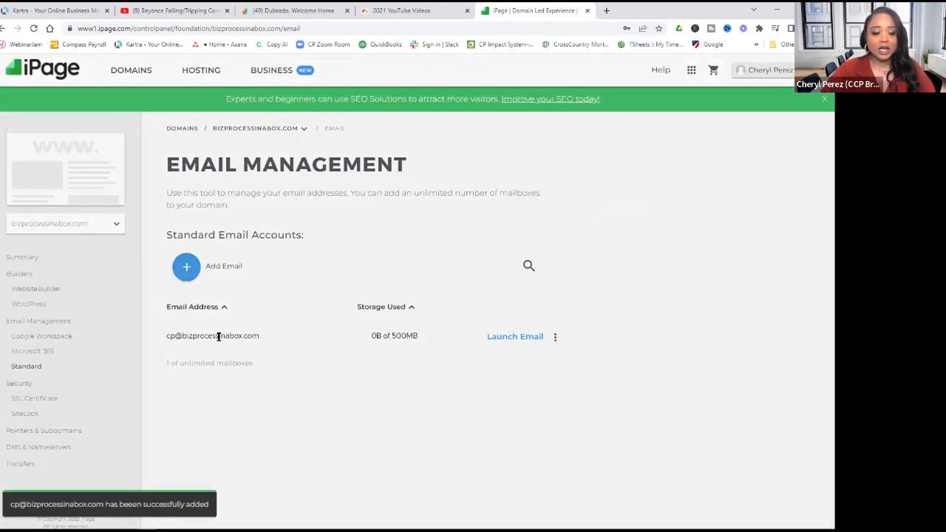
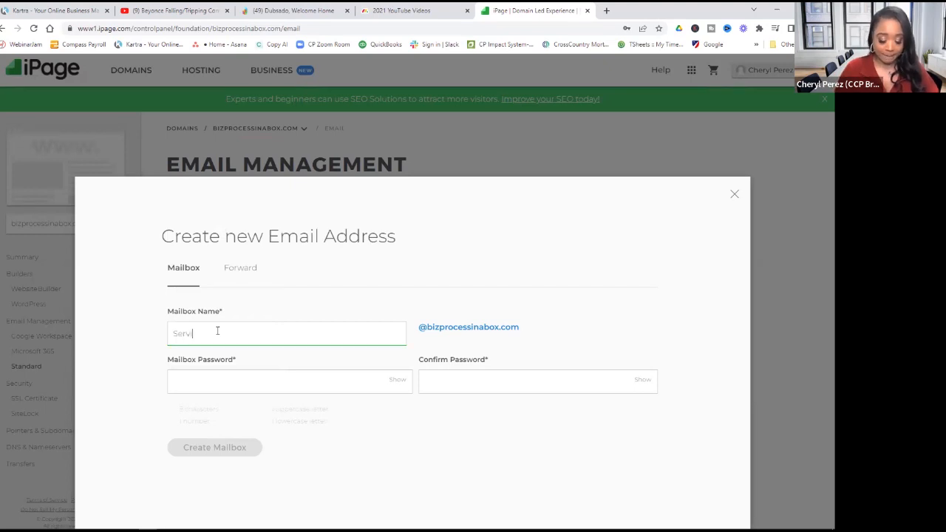
click(210, 388)
text(*******)
key(Tab)
text(*********)
click(205, 448)
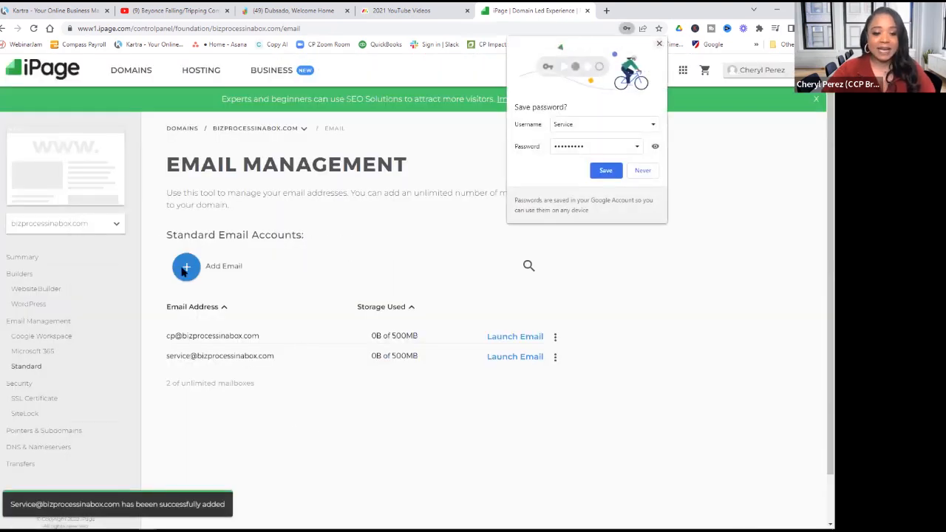
click(204, 267)
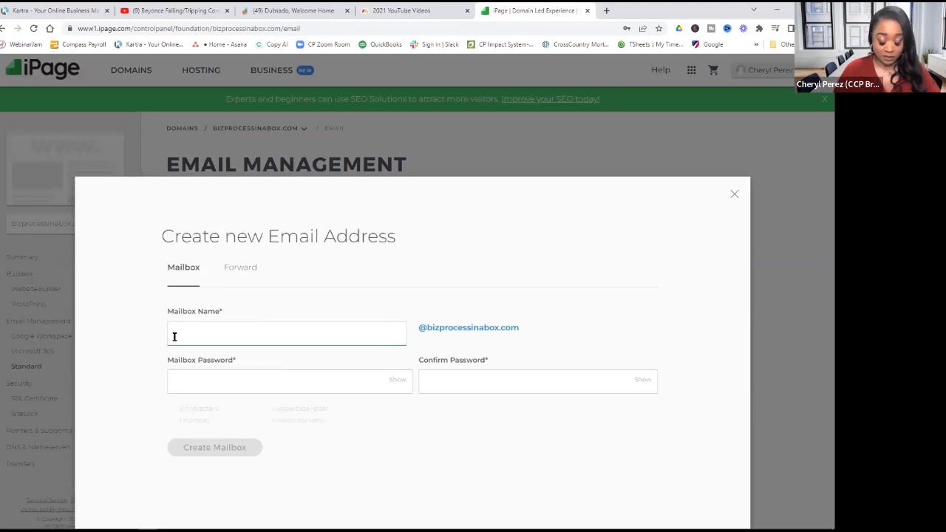
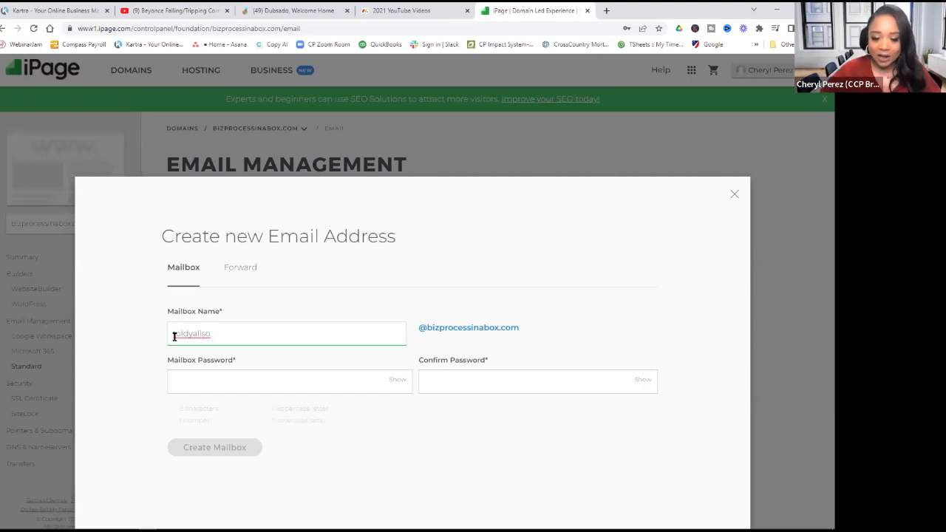
click(204, 383)
text(********)
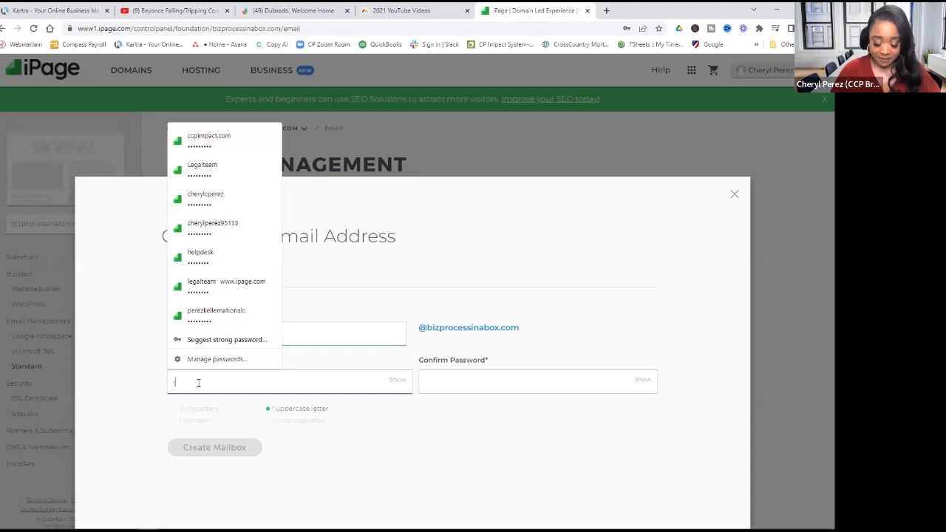
text(*)
key(Tab)
text(********)
click(206, 449)
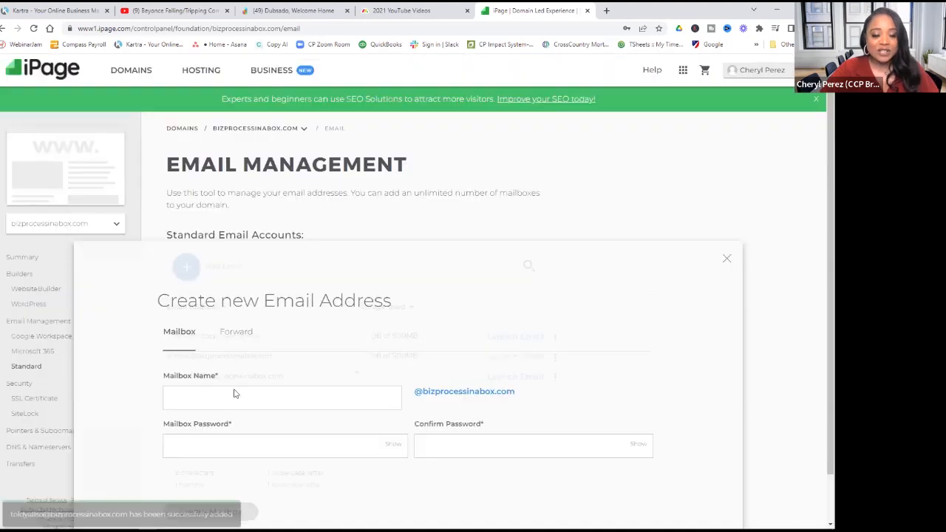
click(663, 43)
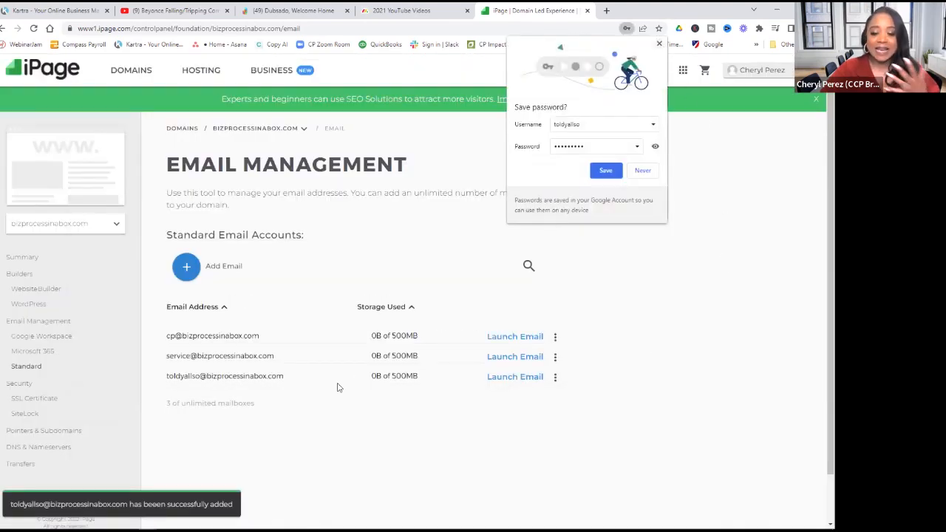